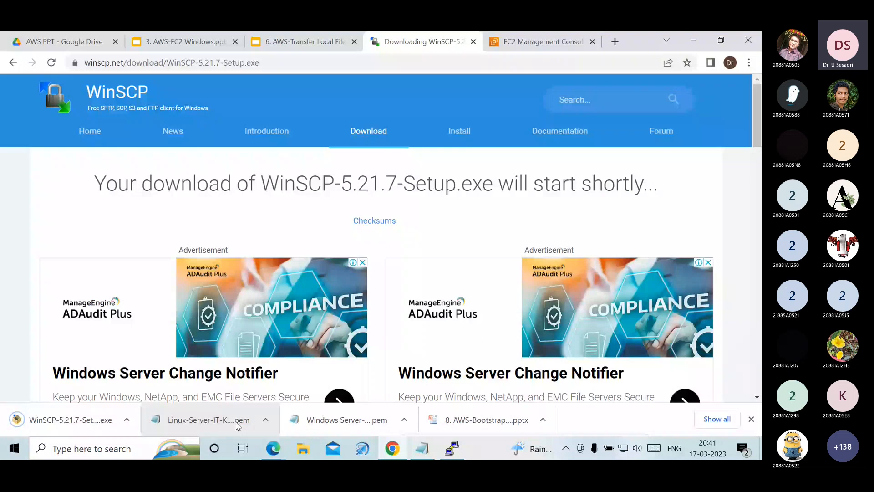
- Run WinSCP-5.21.7-Setup from the Downloads folder and install it for all users with the typical setup, accepting the license agreement
left_click(306, 450)
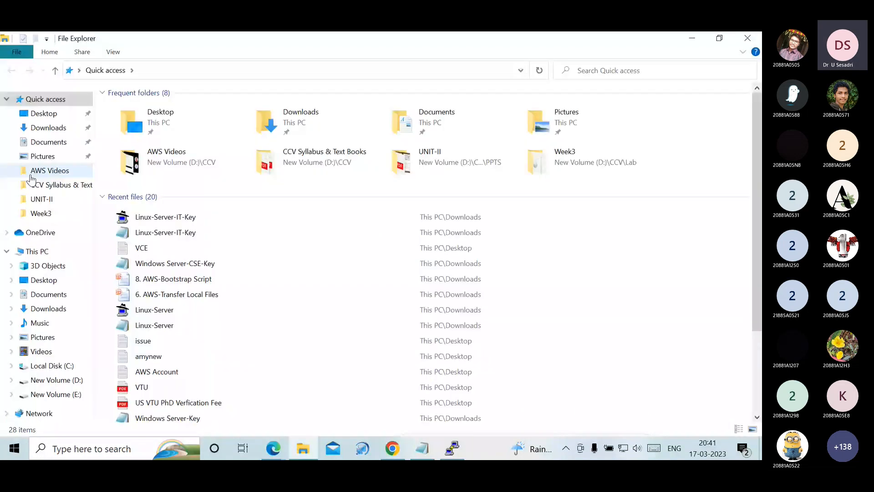
left_click(48, 128)
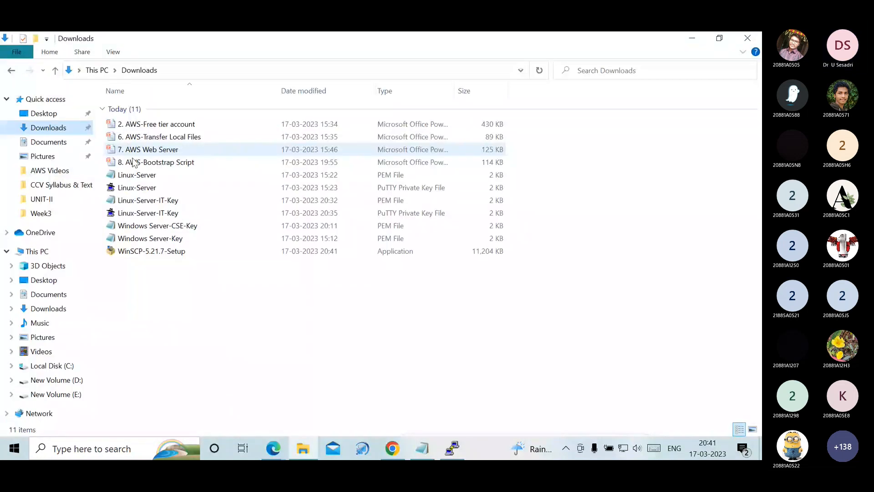
double_click(152, 251)
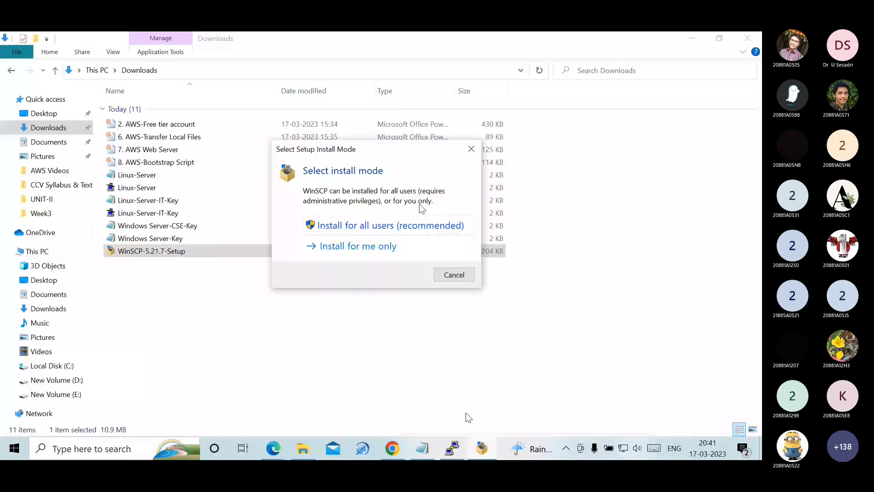
left_click(419, 225)
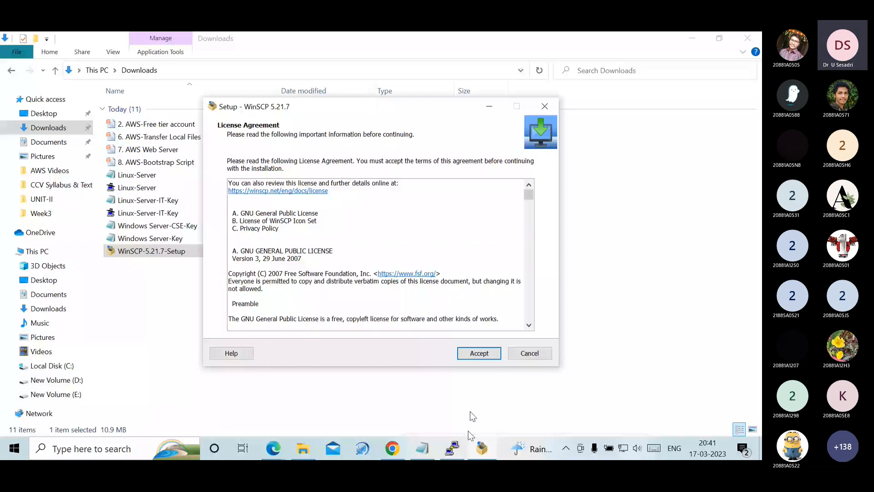
left_click(474, 354)
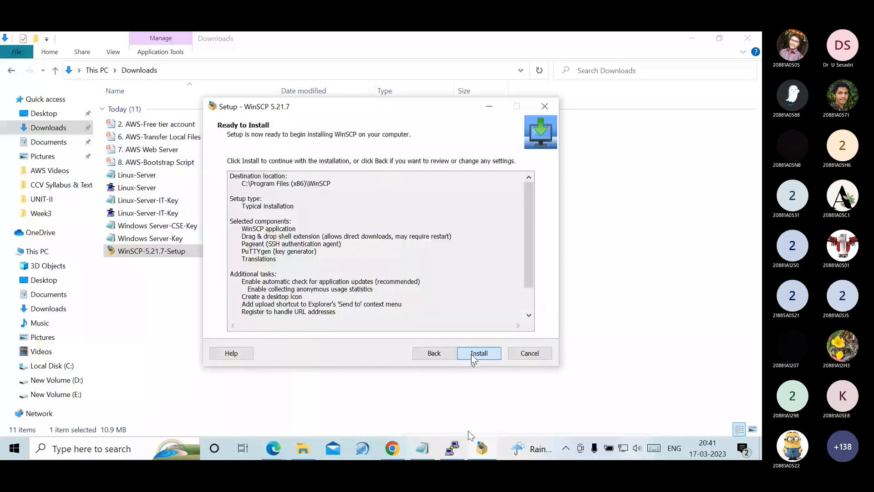
left_click(471, 355)
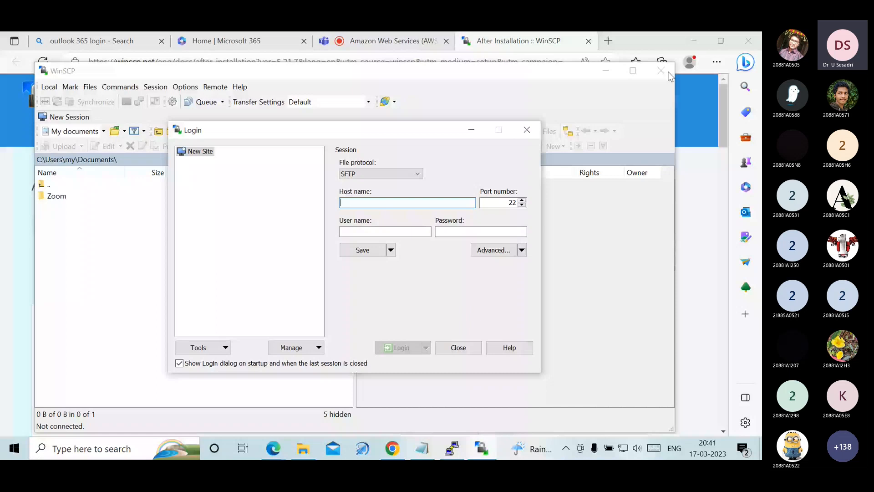
- Close the newly opened WinSCP window and relaunch WinSCP through the Windows search
left_click(660, 71)
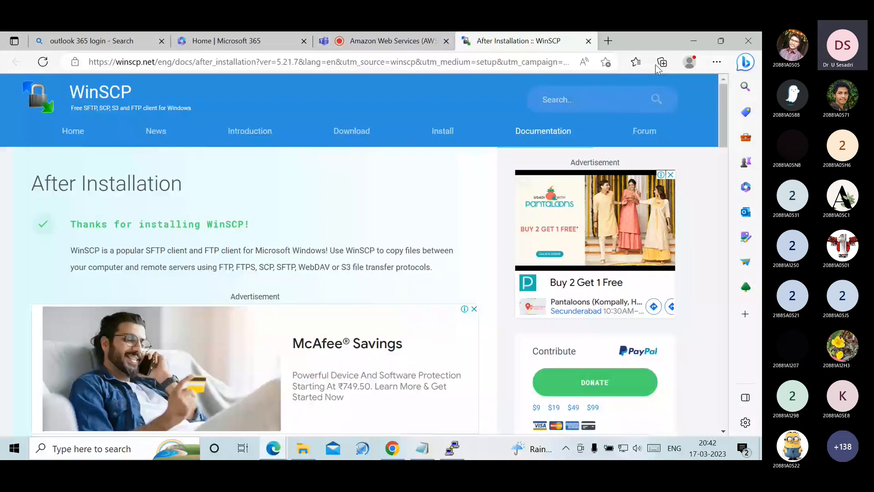
left_click(118, 448)
type("win")
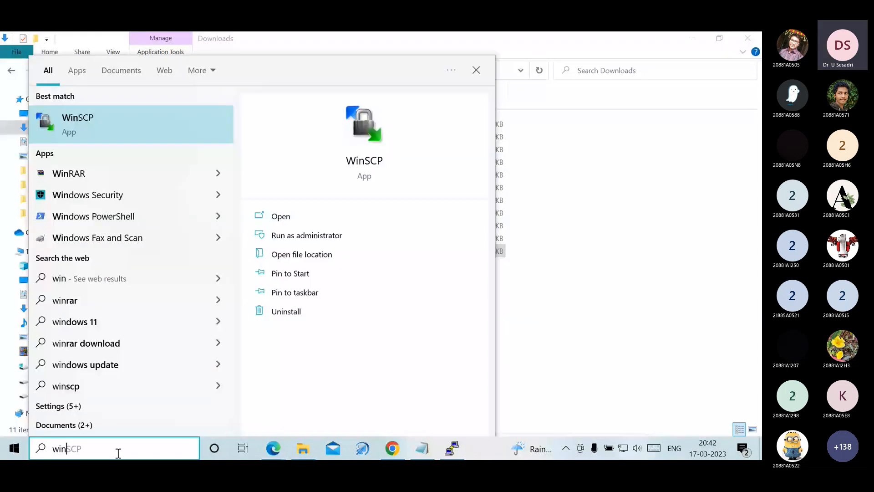
left_click(79, 131)
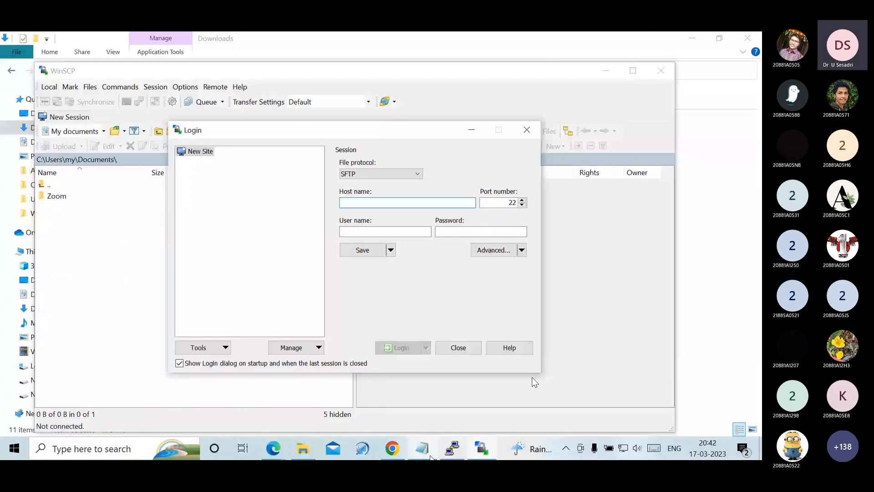
- Copy the Linux-Server-IT instance's public IPv4 address from the EC2 console in Chrome and enter 13.232.184.144 as WinSCP's host name
left_click(393, 448)
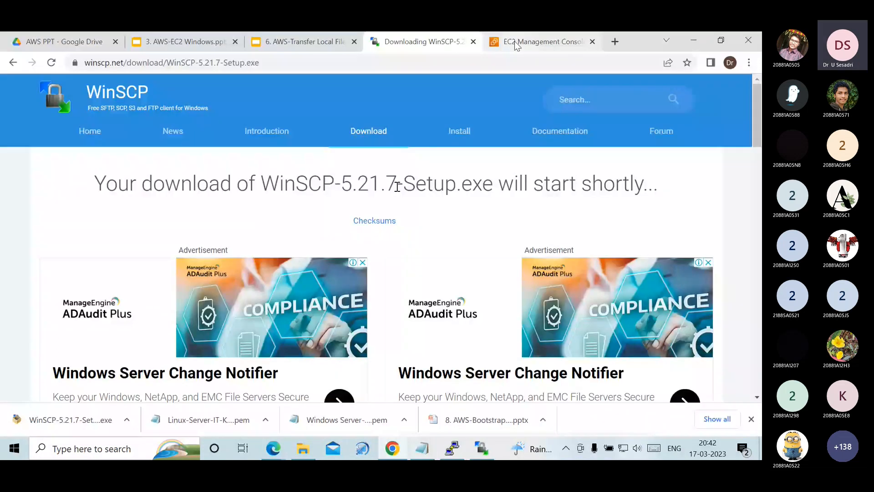
key("ctrl+w")
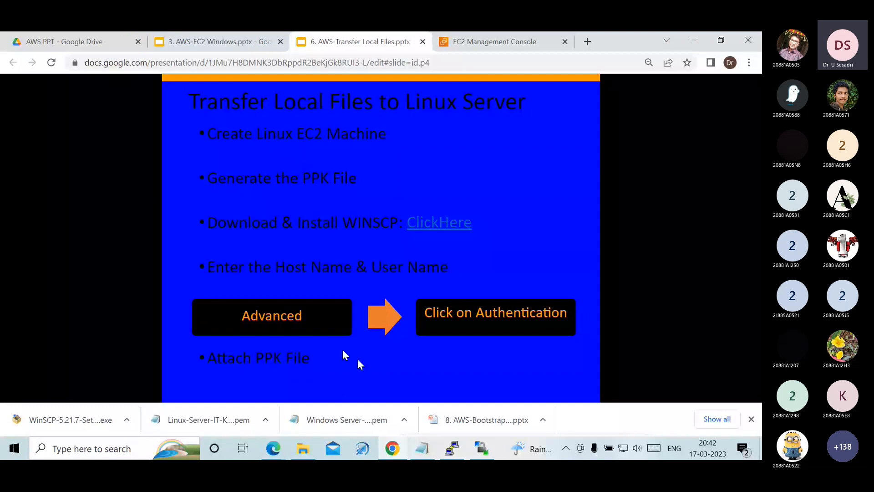
key("ctrl+Tab")
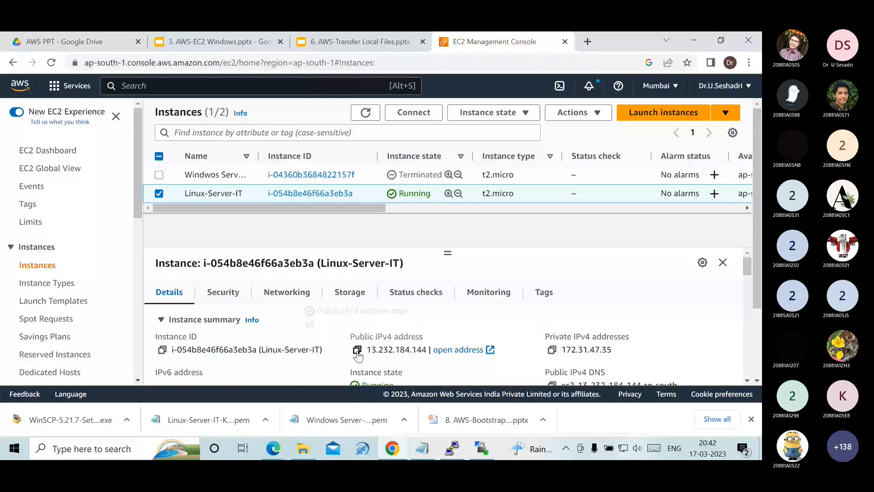
left_click(487, 449)
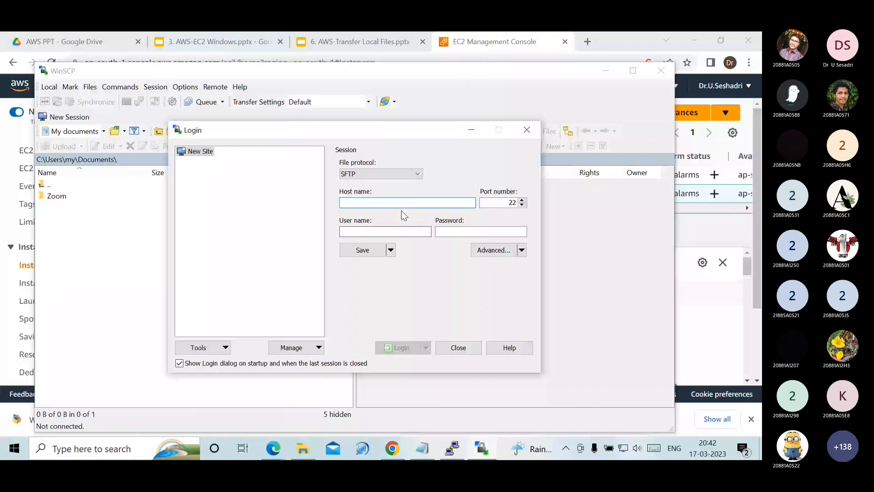
type("13.232.184.144")
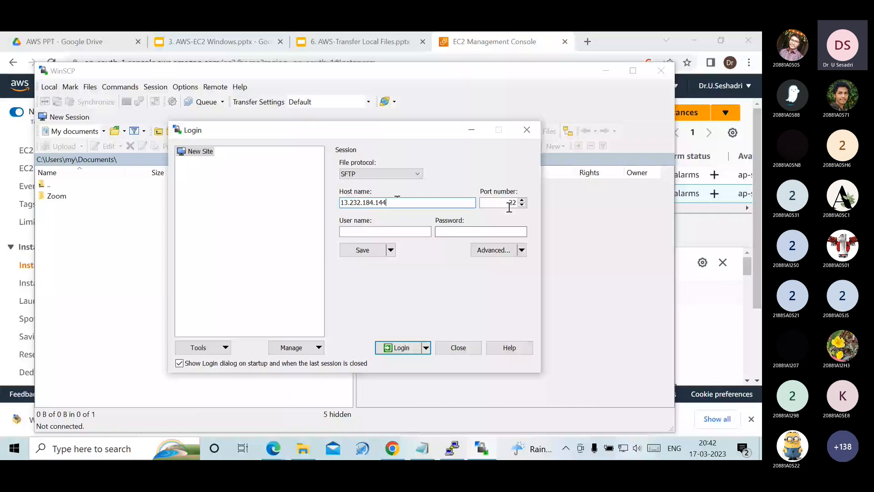
- Attach Linux-Server-IT-Key.ppk from Downloads as the private key file in the site's advanced SSH authentication settings
left_click(494, 251)
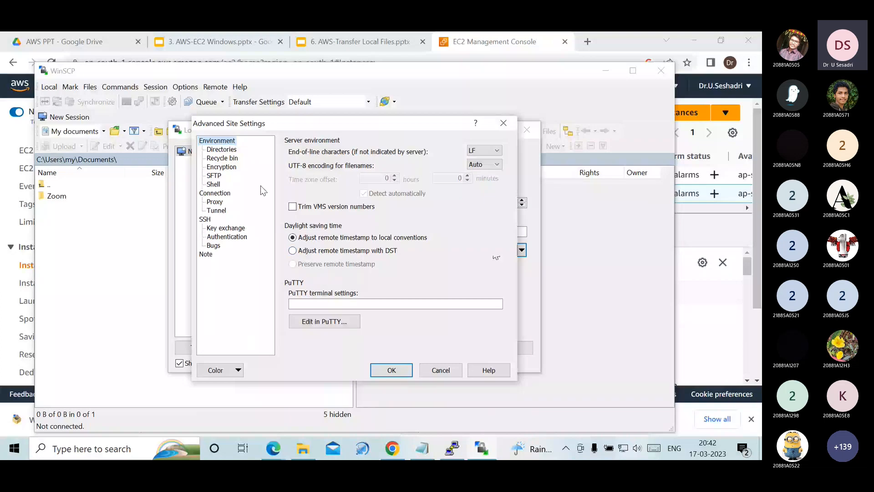
left_click(235, 239)
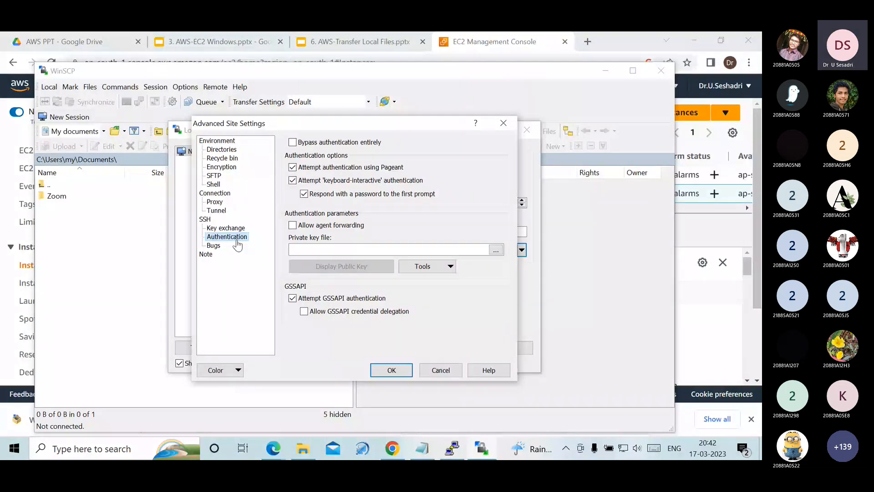
left_click(497, 250)
left_click(355, 205)
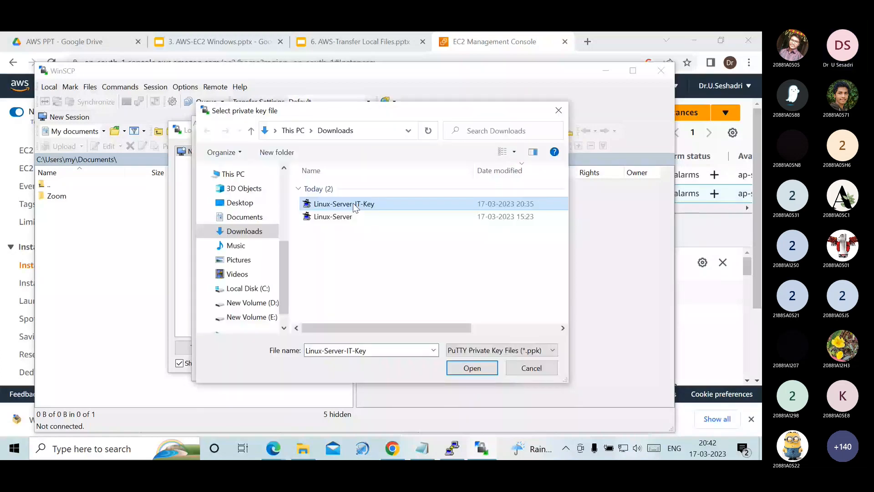
double_click(356, 205)
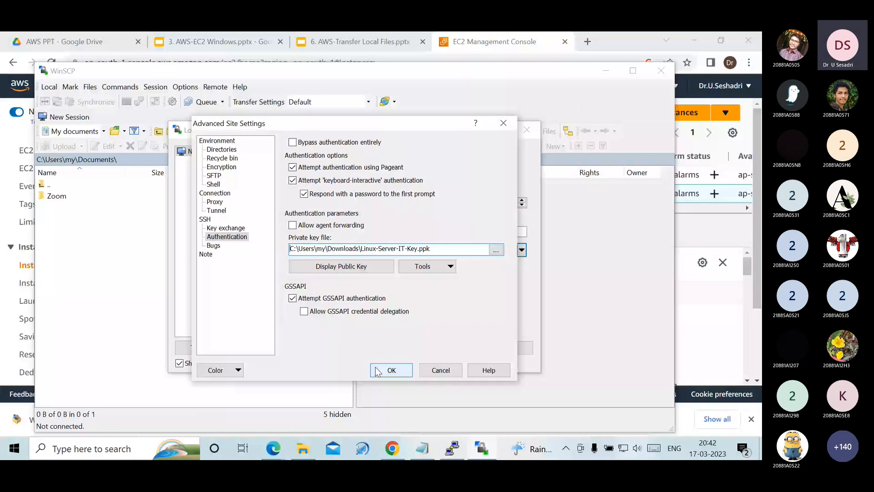
left_click(378, 370)
- Log in to the server, trusting its host key and entering ec2-user as the username
left_click(400, 348)
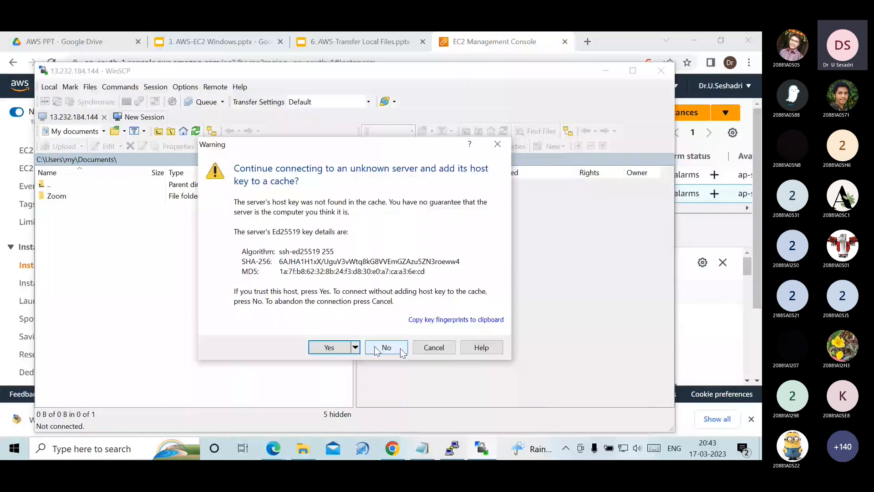
left_click(333, 349)
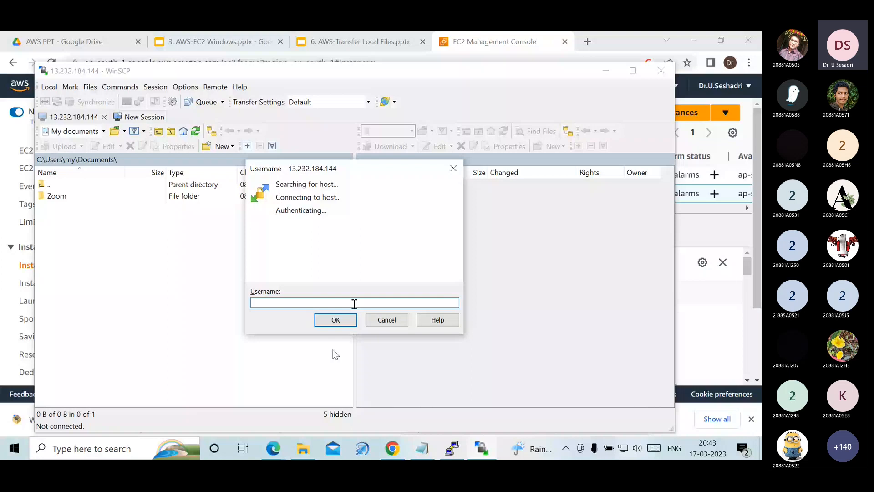
type("ec2-user")
key("Return")
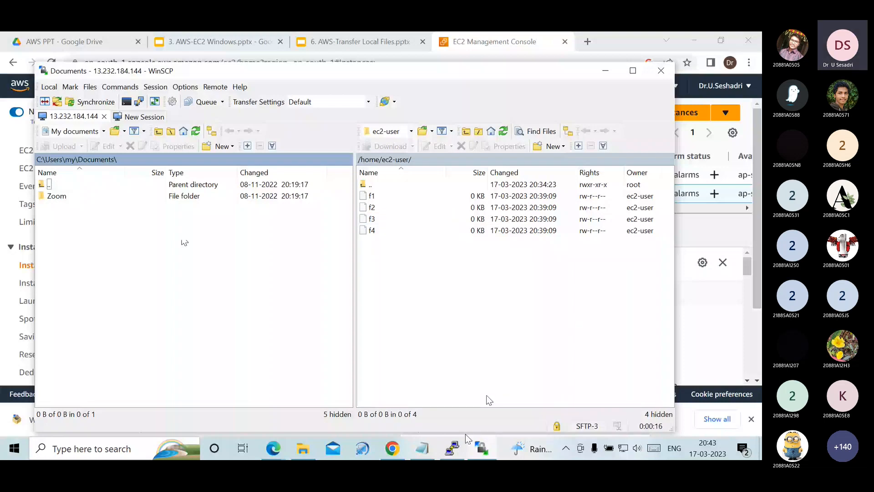
- Switch to the PuTTY session to examine the server's file listing, and return to WinSCP
left_click(452, 448)
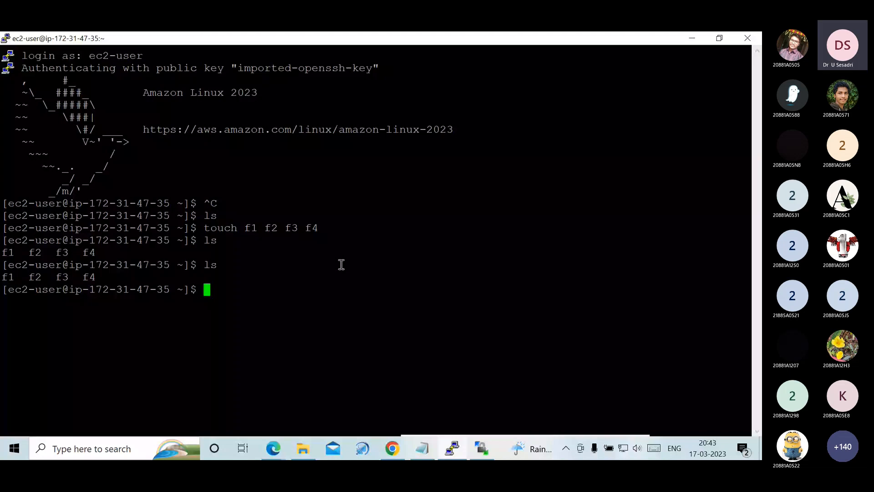
triple_click(342, 277)
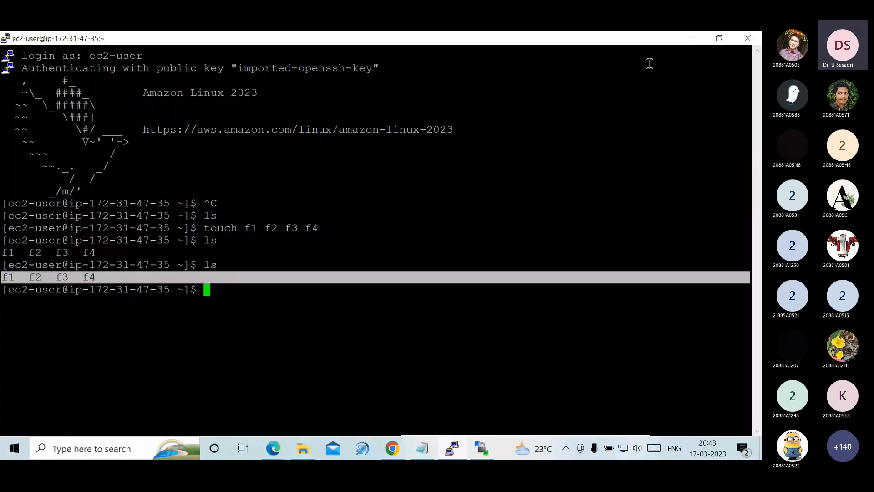
left_click(692, 38)
- Change the local directory to C:\Users\my\Desktop and add that folder to the site bookmarks
double_click(100, 159)
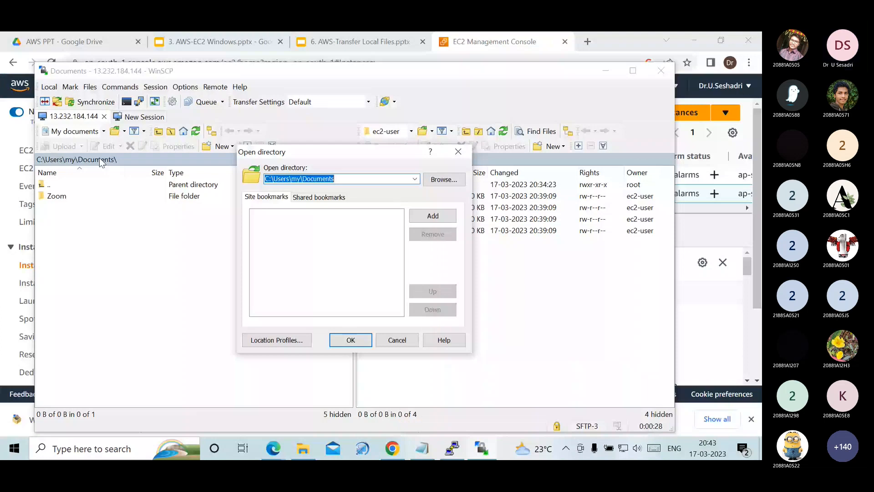
left_click(437, 180)
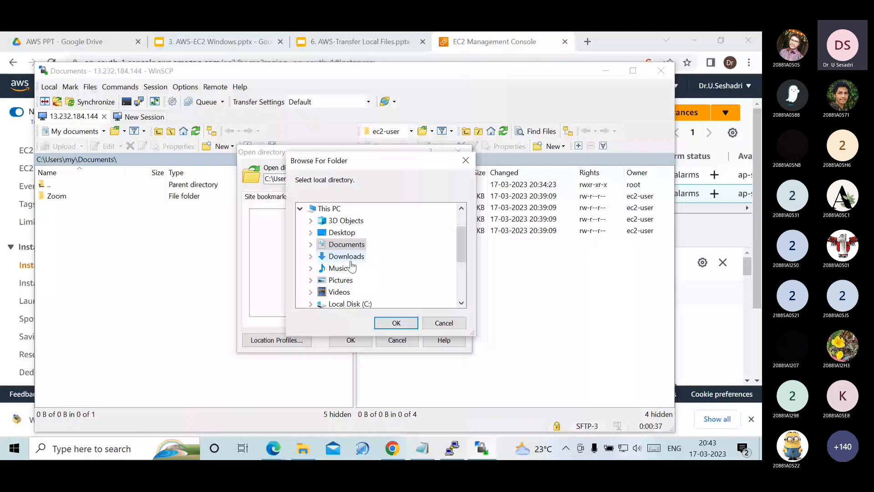
scroll(346, 246, "up", 1)
left_click(321, 209)
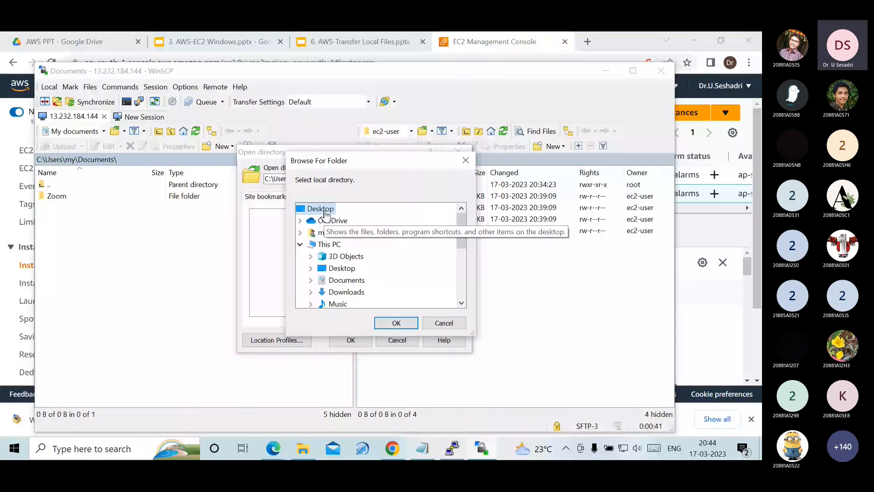
left_click(396, 323)
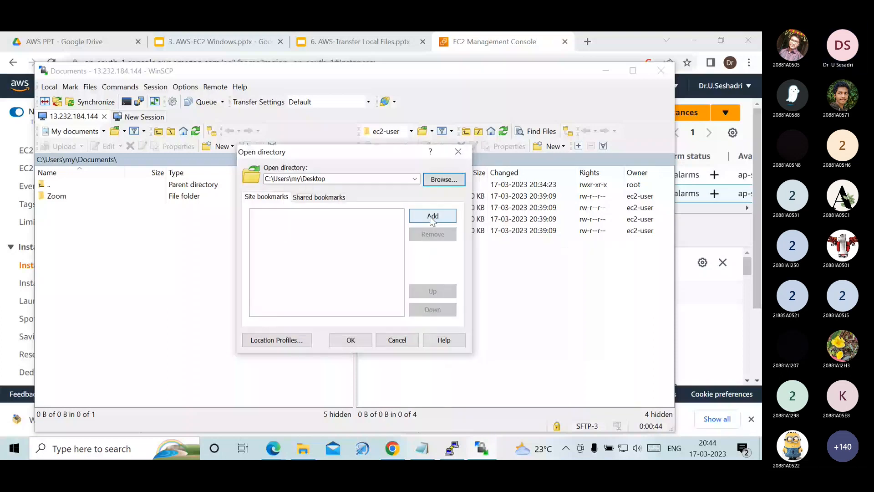
left_click(431, 217)
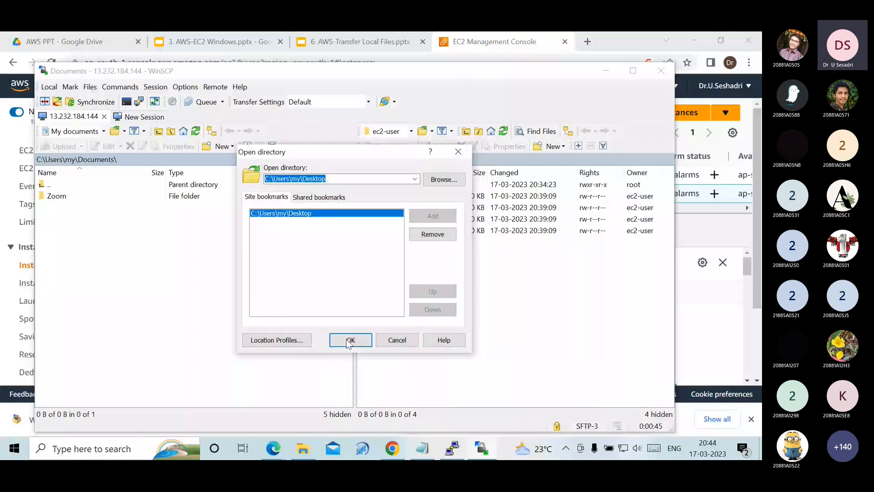
left_click(350, 340)
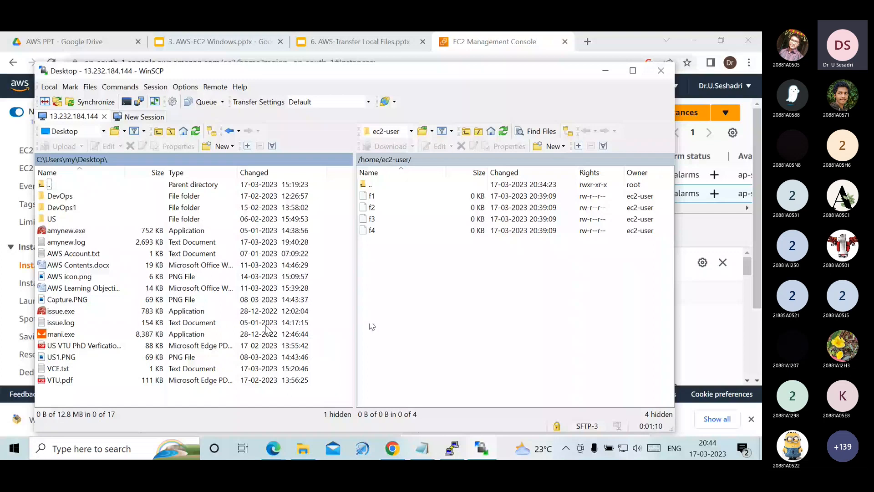
left_click(62, 368)
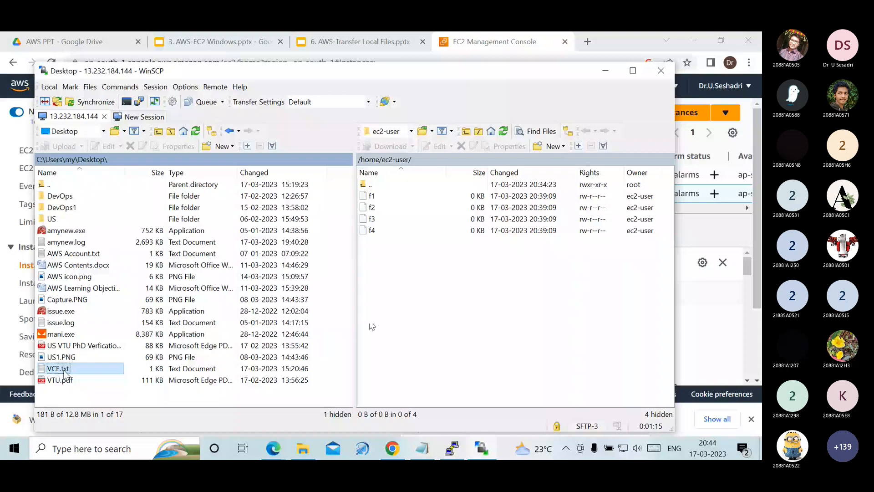
left_click_drag(372, 326, 372, 326)
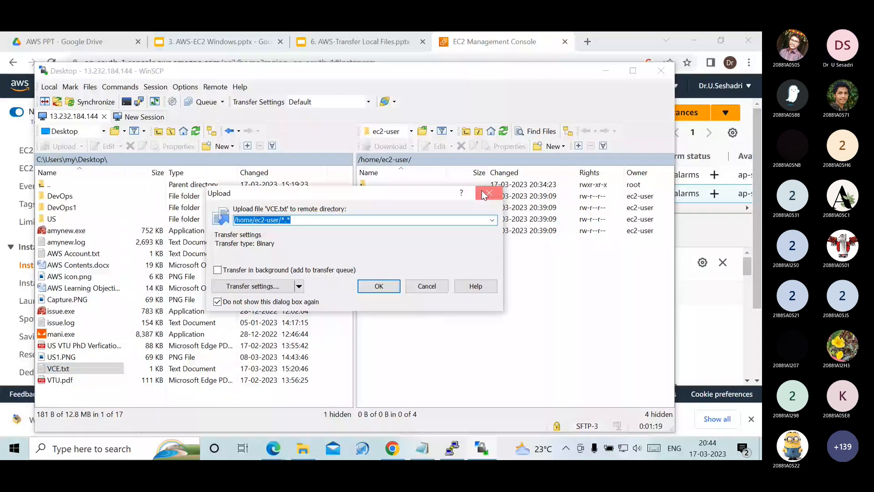
left_click(484, 194)
- Upload VTU.pdf, US1.PNG and the US VTU PhD verification PDF from the local Desktop folder to /home/ec2-user
left_click_drag(60, 379, 508, 253)
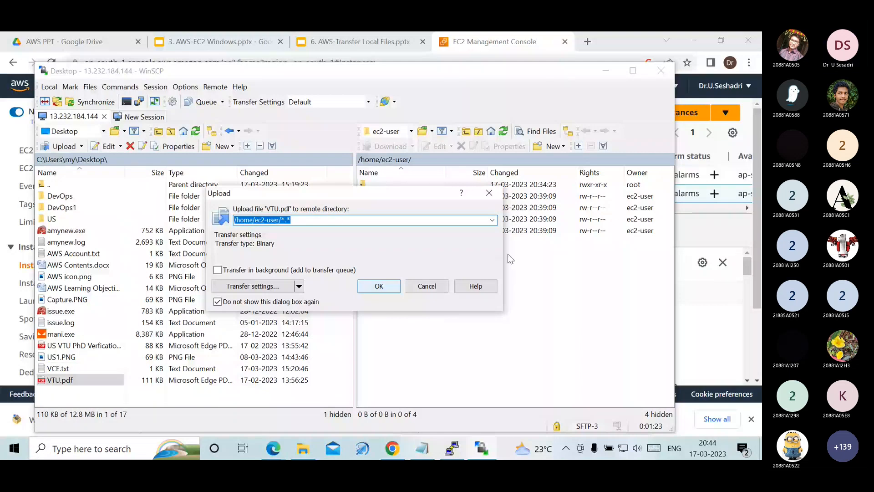
left_click(253, 286)
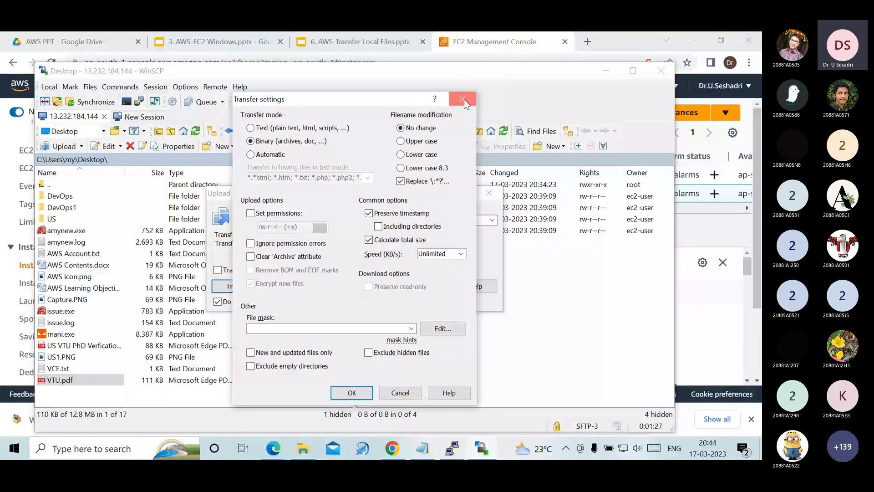
left_click(463, 99)
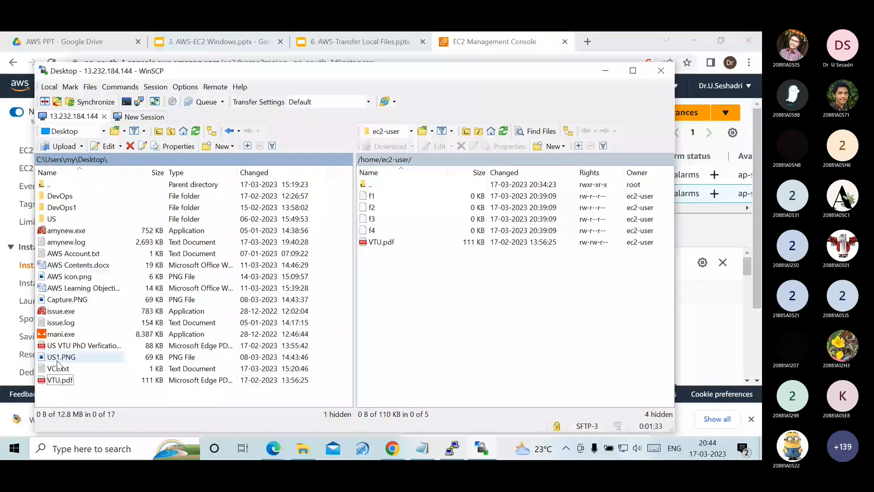
left_click_drag(84, 345, 421, 310)
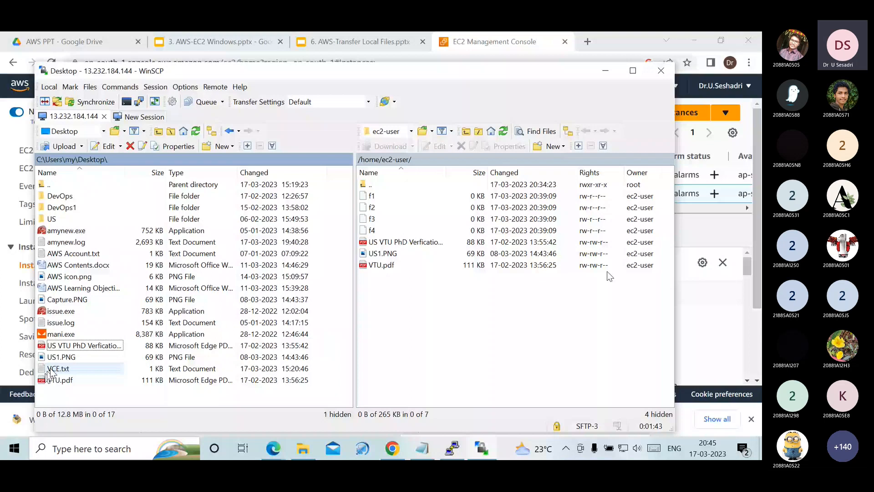
- Upload VCE.txt from the local Desktop folder to /home/ec2-user, and list the server's files with ls in the PuTTY session
left_click_drag(52, 373, 568, 200)
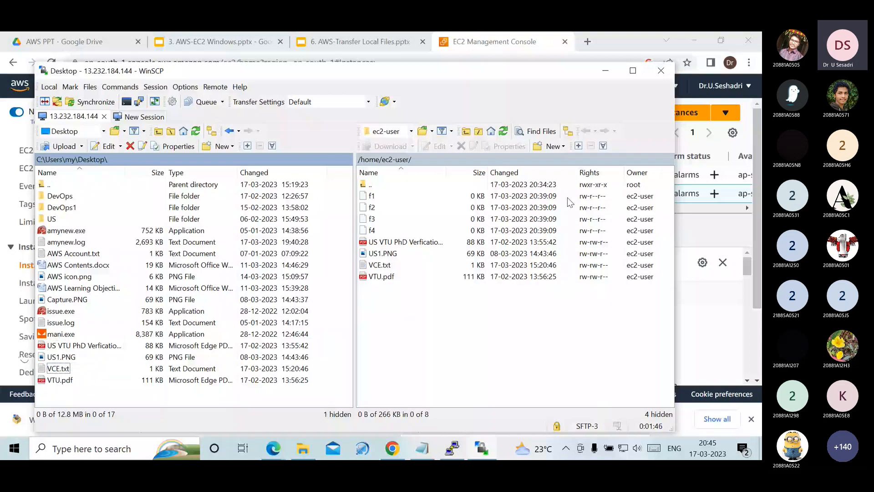
left_click(606, 71)
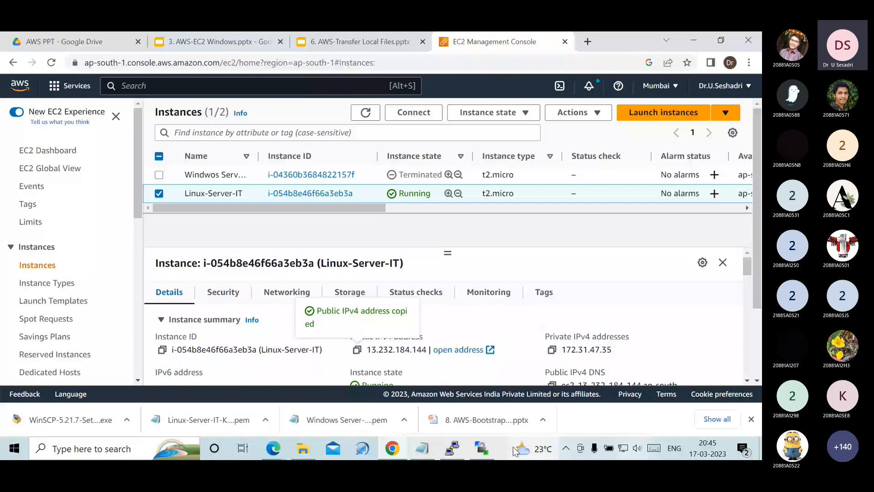
left_click(452, 449)
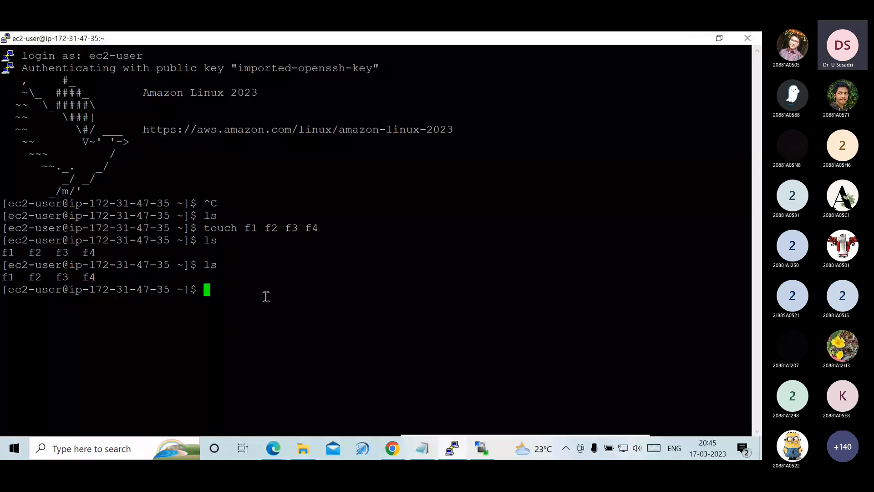
type("ls")
key("Return")
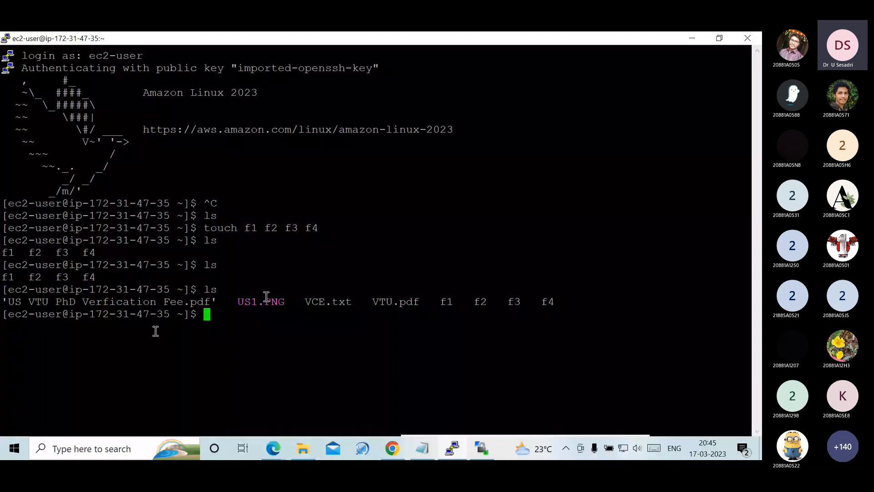
- Examine the terminal's latest file listing, comparing the uploaded PDF, PNG and text files with the existing f1 to f4
left_click_drag(8, 302, 213, 305)
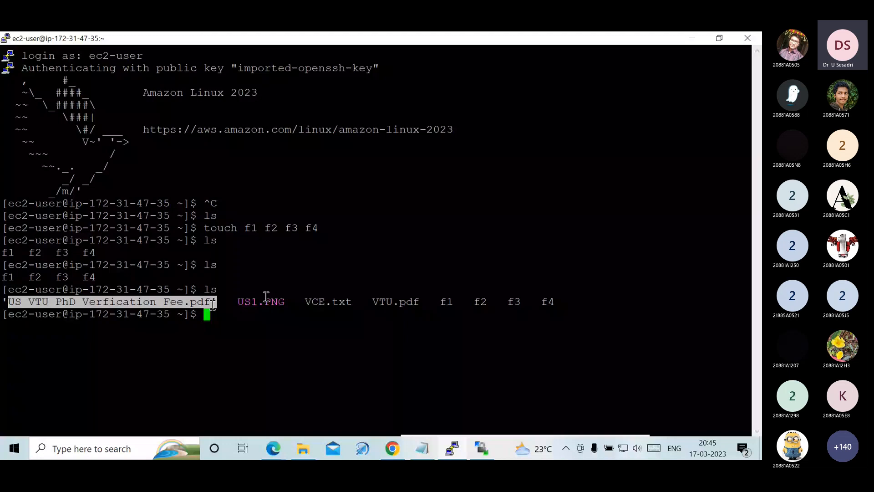
left_click_drag(306, 302, 431, 297)
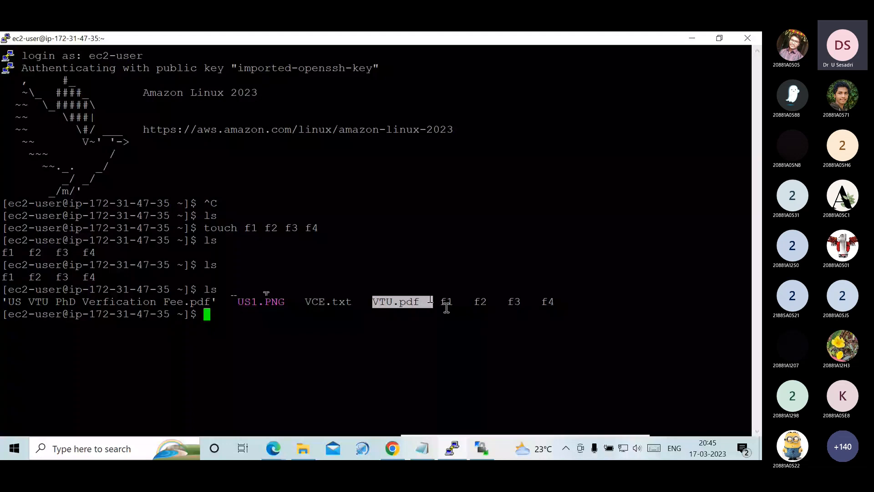
left_click_drag(447, 308, 550, 302)
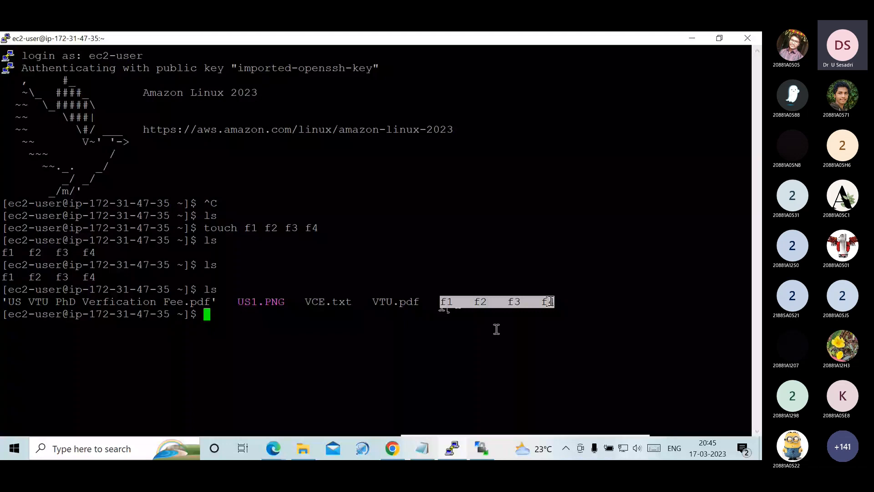
key("alt+Tab")
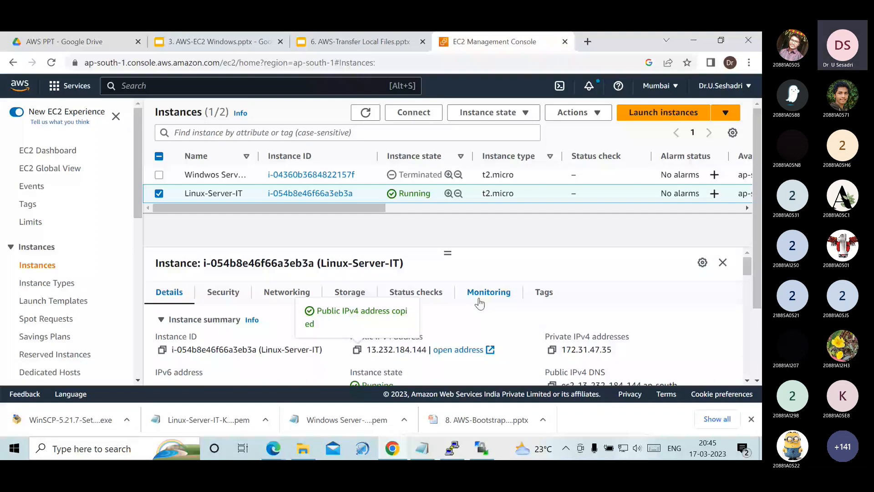
key("alt+Tab")
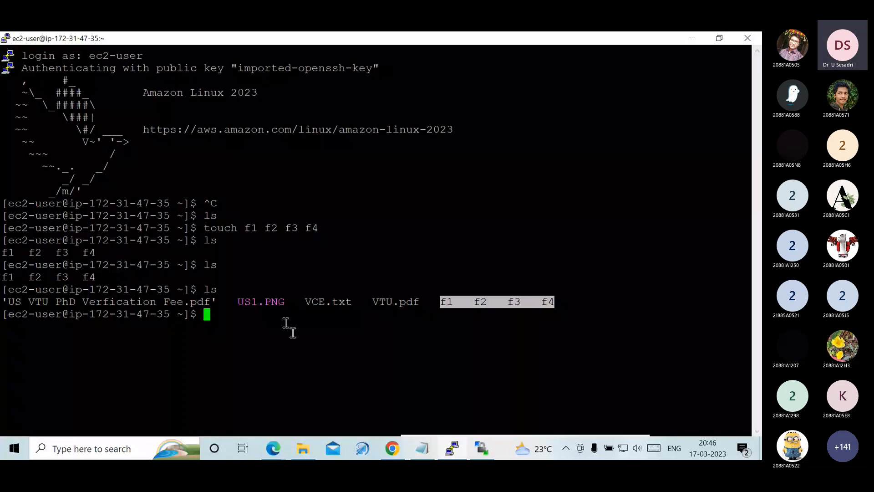
- Log out of the PuTTY session and close WinSCP, confirming the end of its server session
key("ctrl+d")
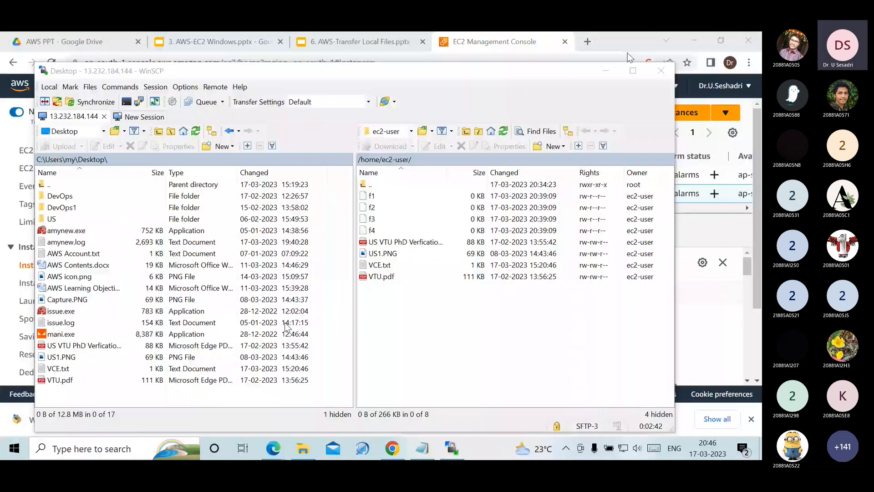
left_click(661, 71)
left_click(338, 290)
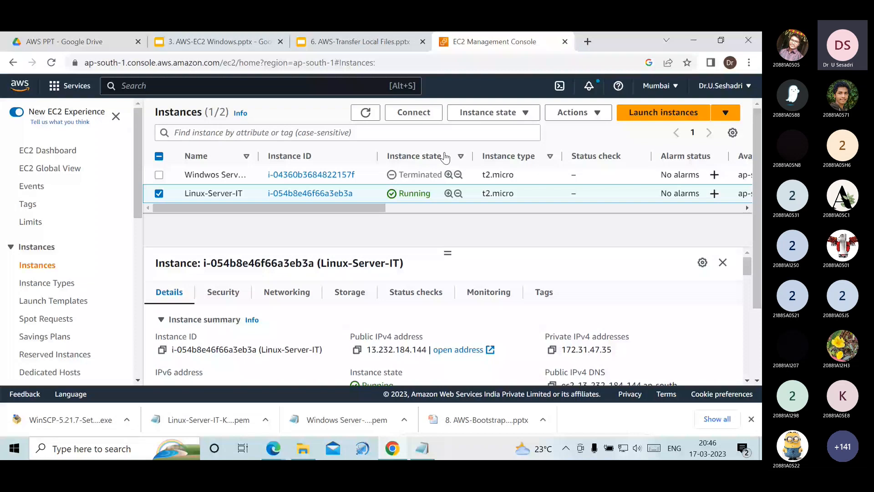
- Terminate the Linux-Server-IT instance in the EC2 console
left_click(493, 112)
left_click(494, 211)
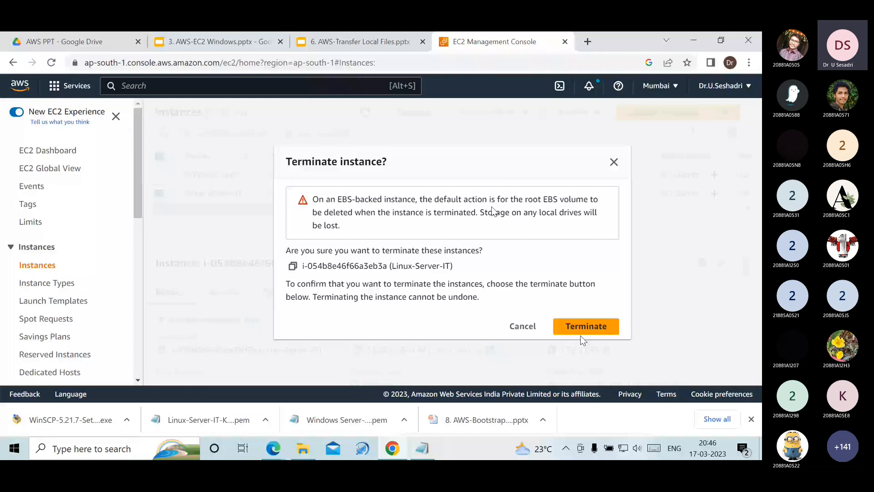
left_click(581, 331)
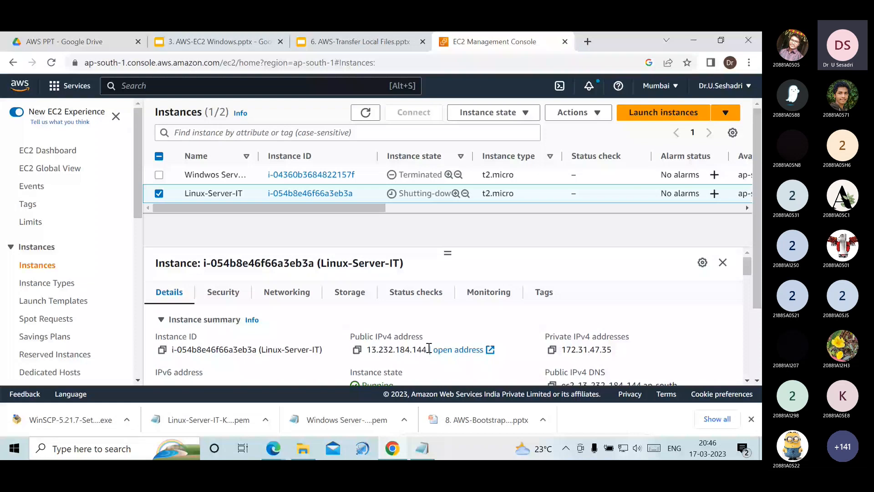
- Switch to Notepad and review the notes on transferring files from the local system to Windows Server and Linux Server
left_click(424, 451)
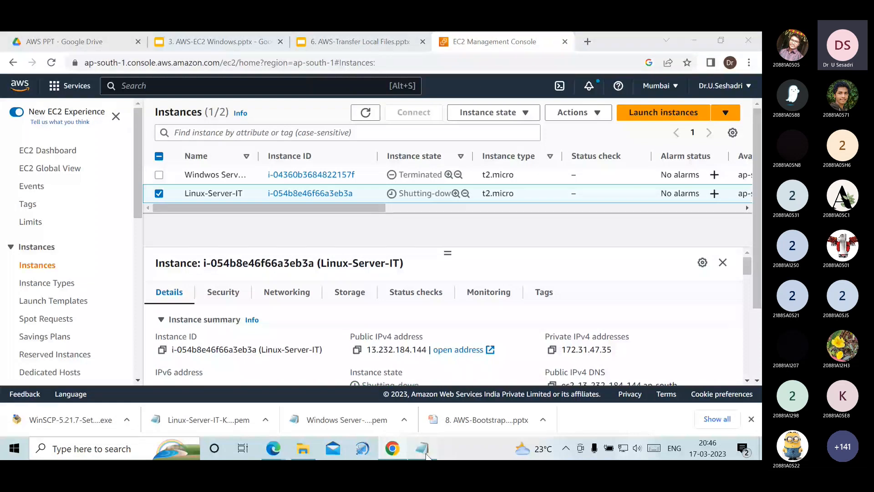
left_click_drag(6, 175, 684, 176)
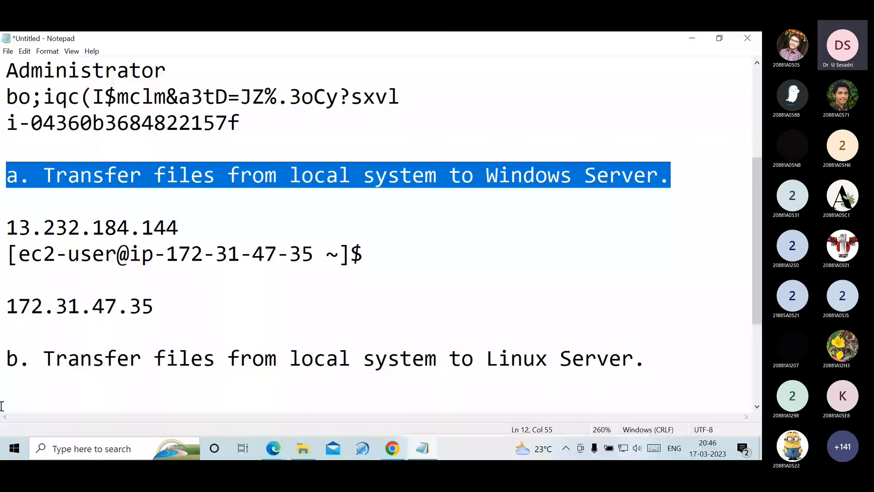
left_click_drag(5, 359, 655, 360)
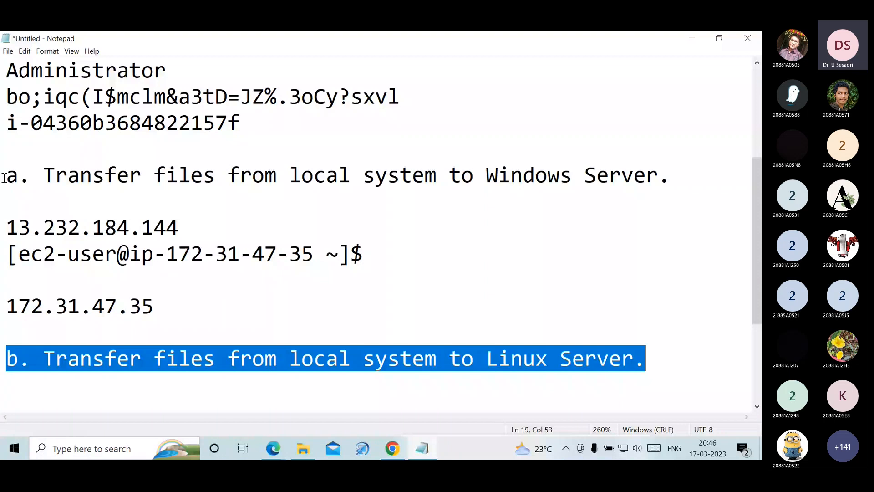
left_click_drag(4, 178, 669, 181)
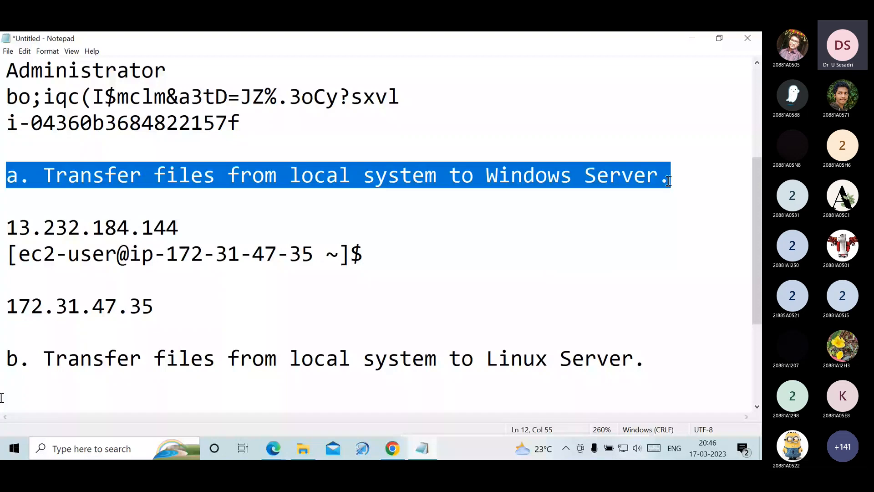
triple_click(284, 372)
left_click(285, 374)
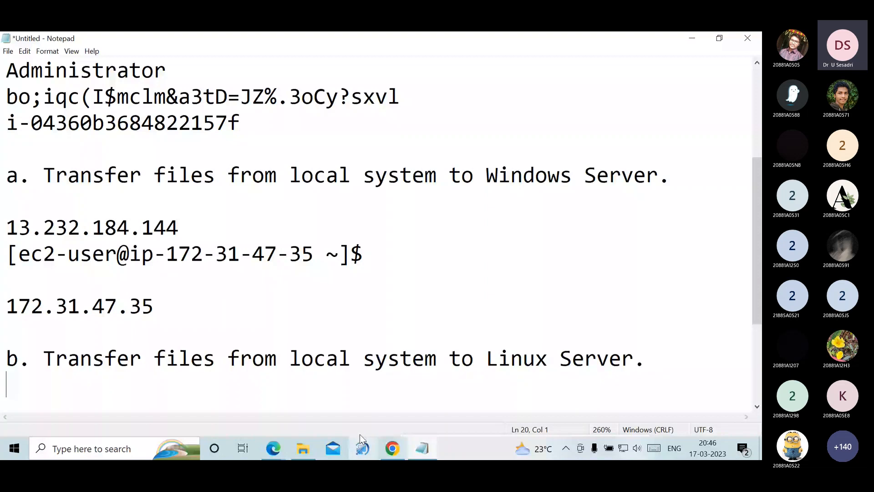
- Switch to the browser presentation and review the slides on transferring local files to Windows and Linux servers
left_click(393, 454)
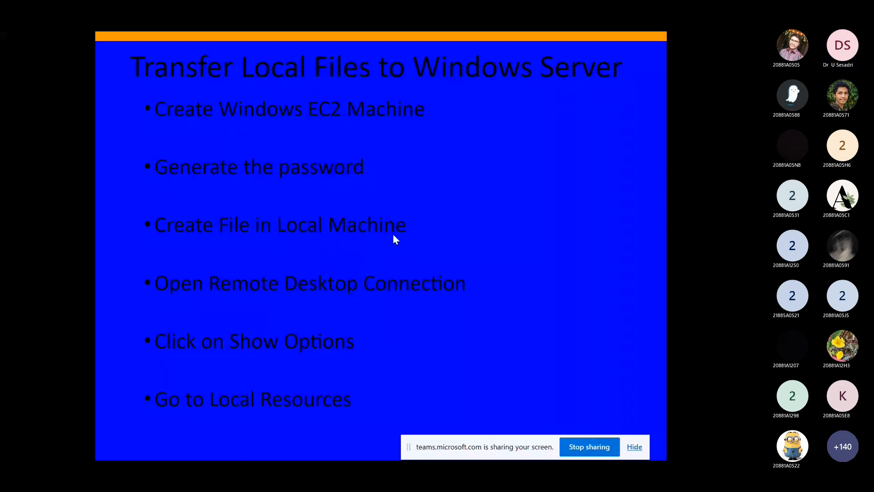
key("Right")
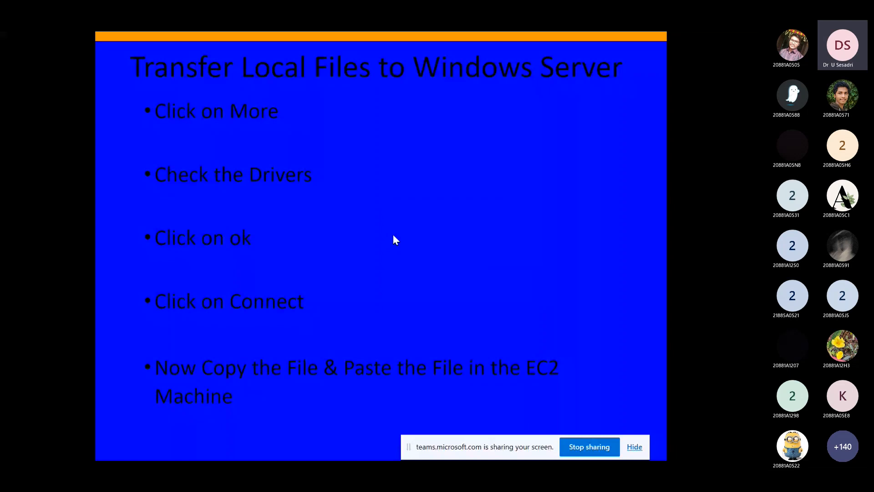
key("Right")
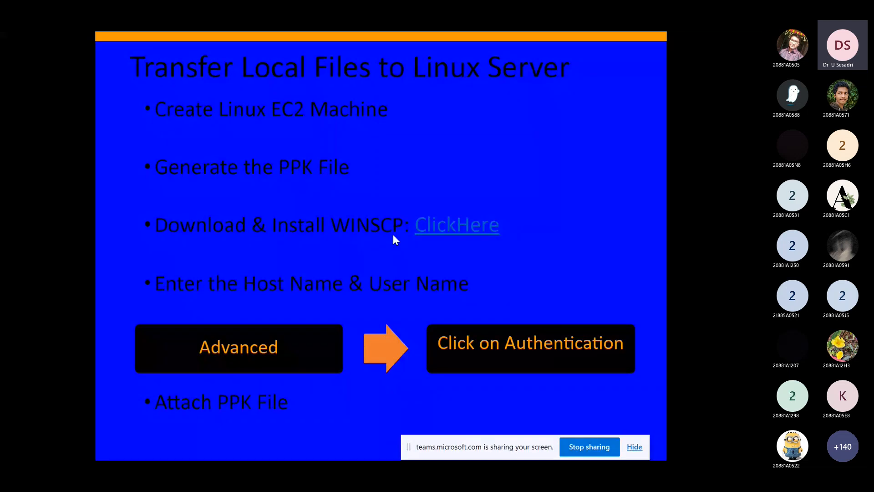
key("Right")
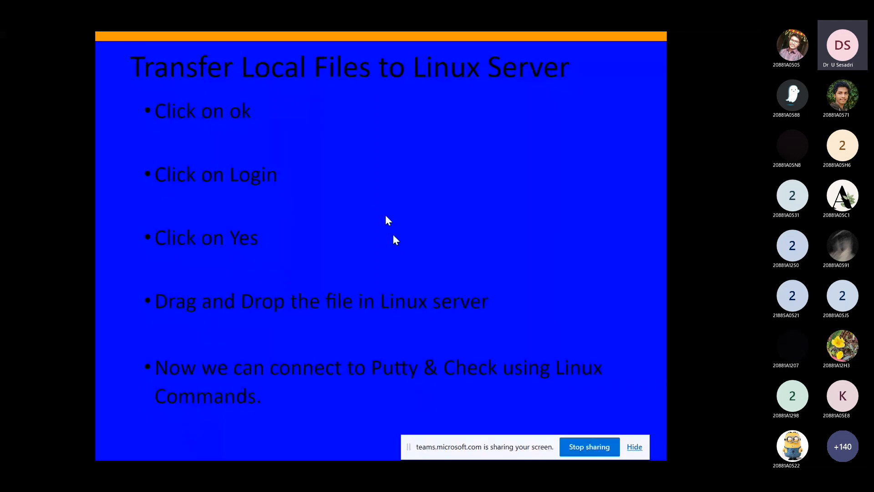